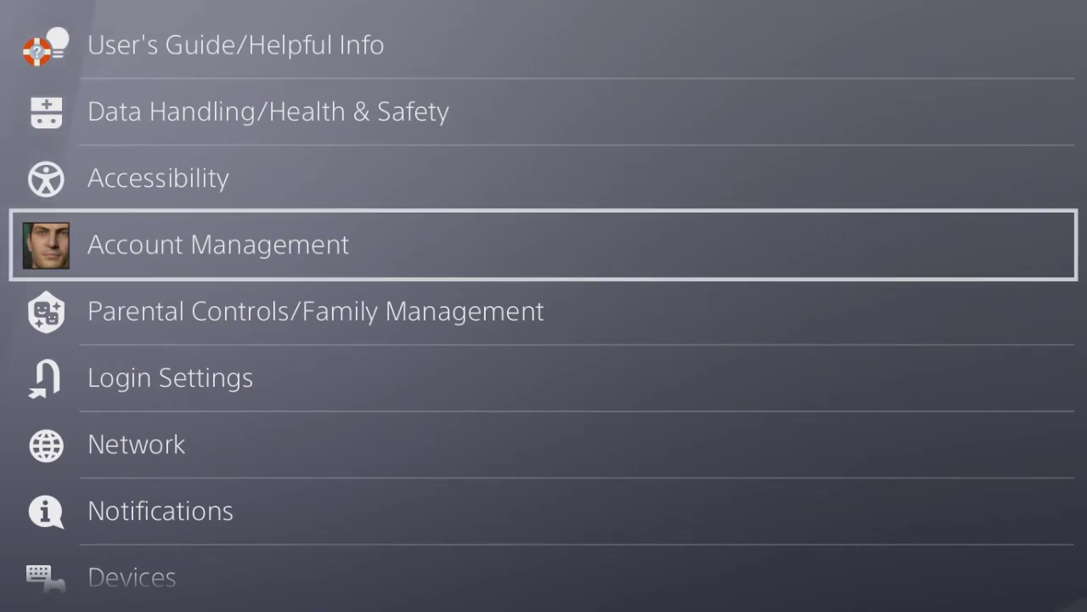
Step: Scroll the Settings list down to System Software Update
key(Down)
key(Down)
key(Down)
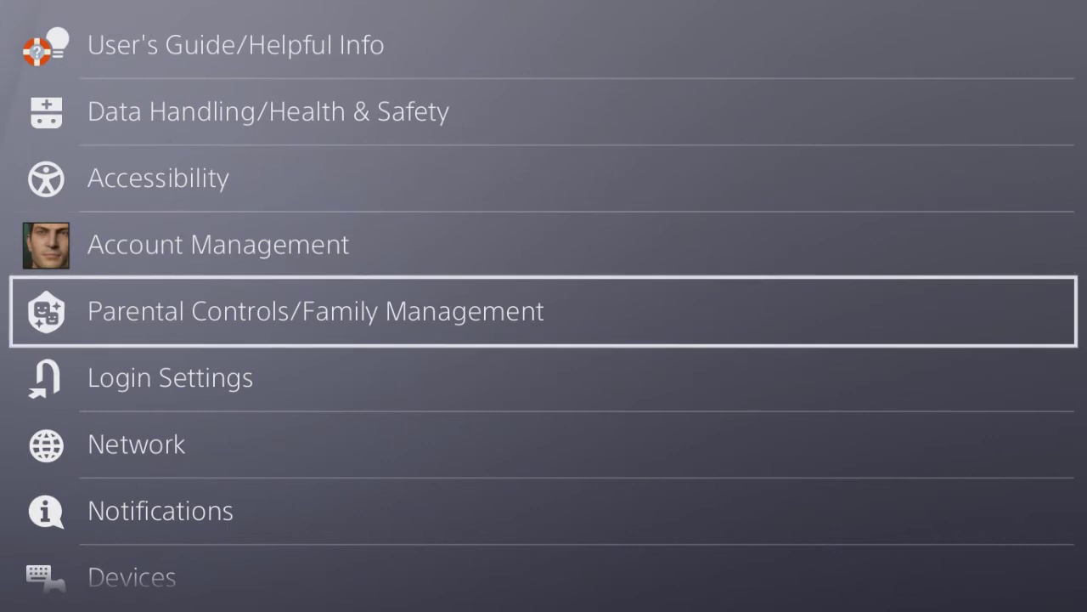
Step: Download the version 9.60 update, review its details, then continue past the download notice
key(Down)
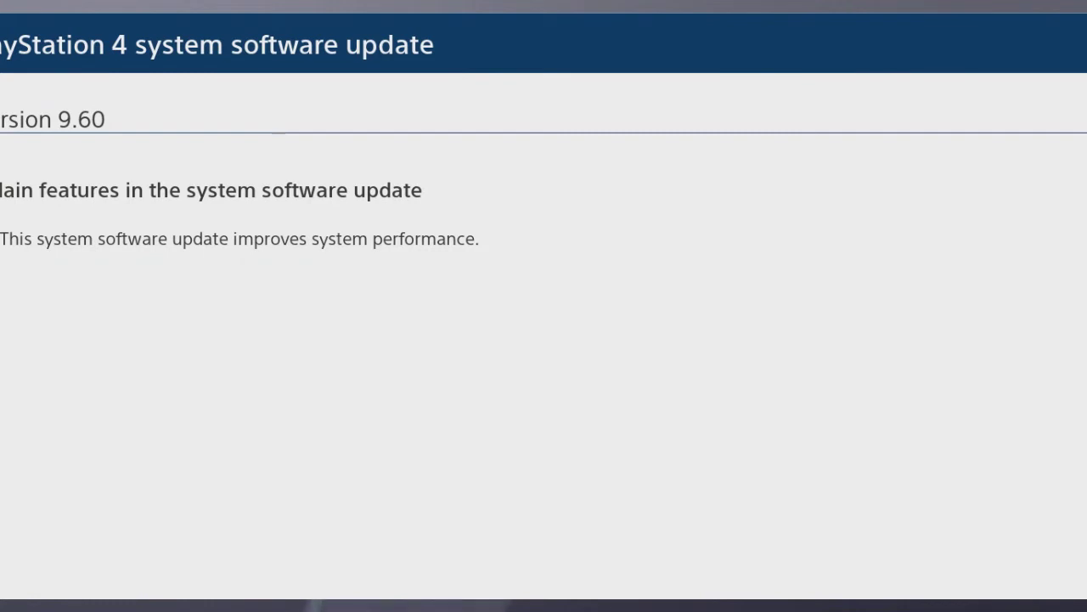
key(Escape)
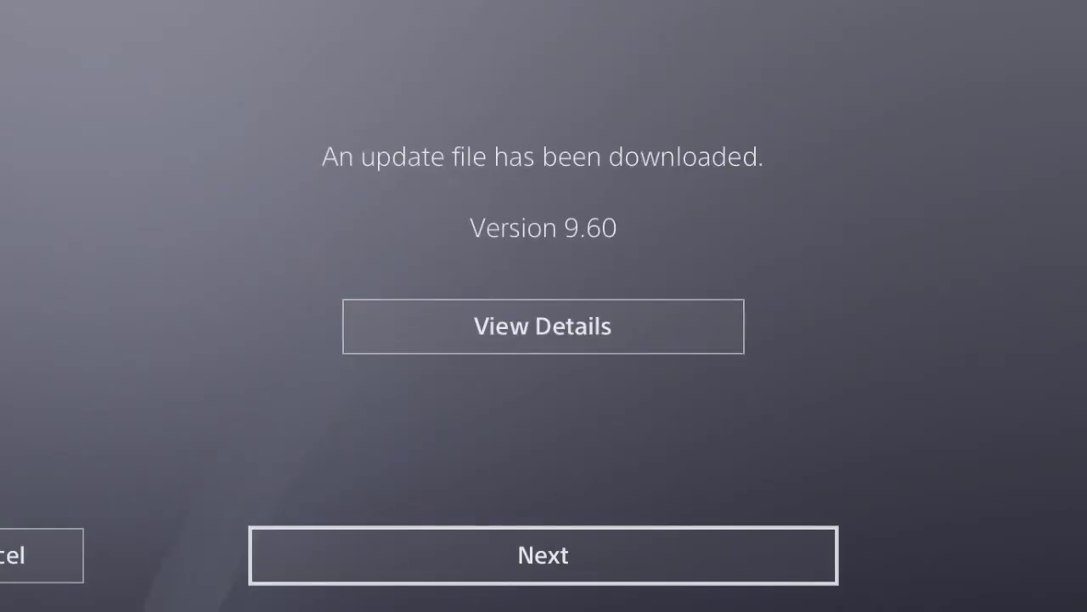
key(Return)
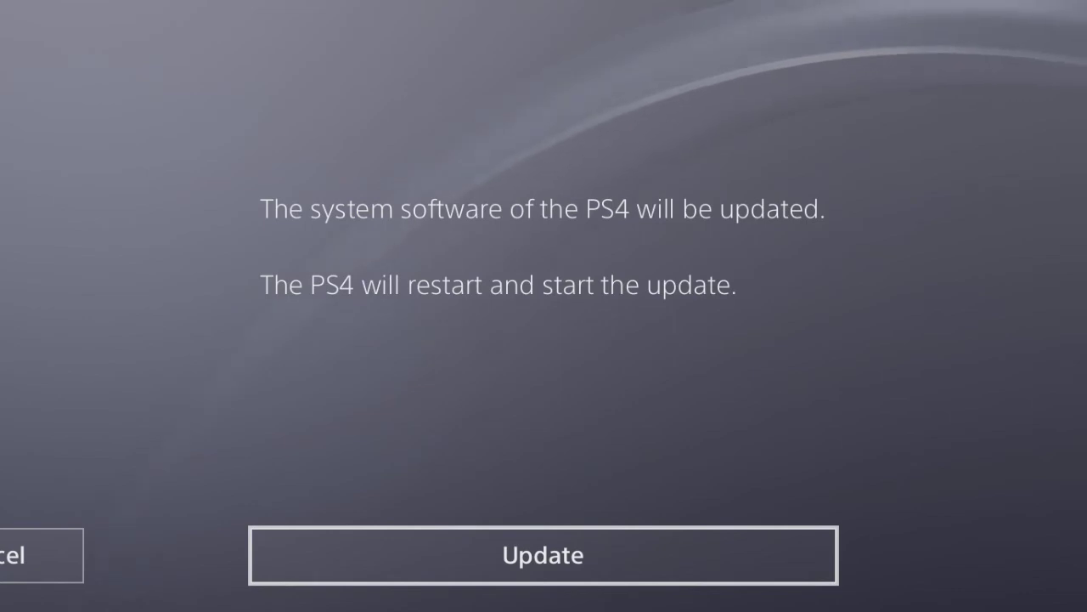
Step: Install system software 9.60 and let the PS4 restart to its home screen
key(Return)
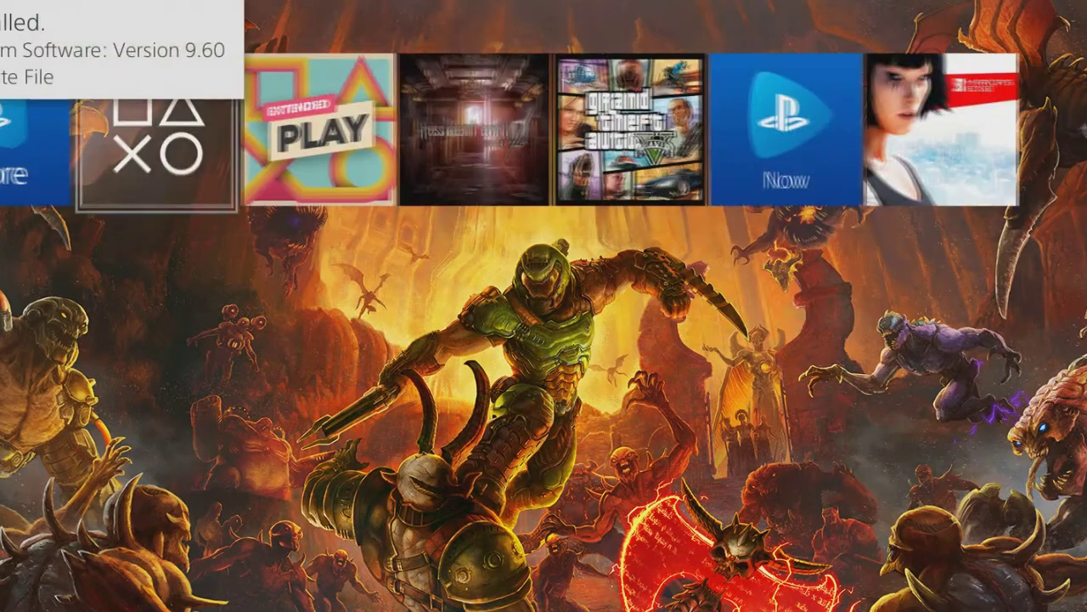
key(Up)
Step: Open Settings again from the home screen's function bar
key(Right)
key(Right)
key(Right)
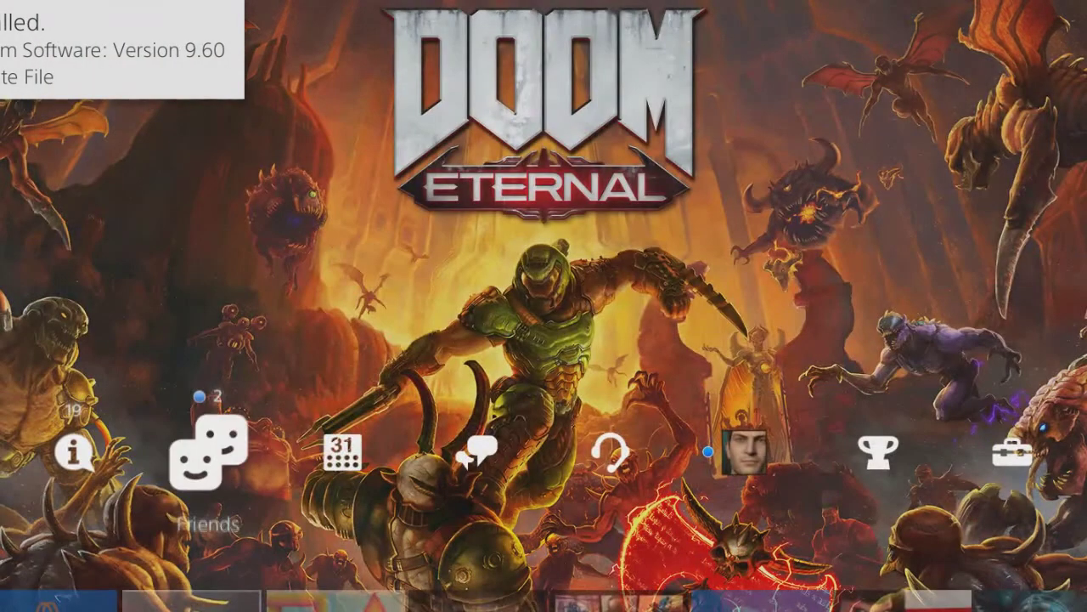
key(Right)
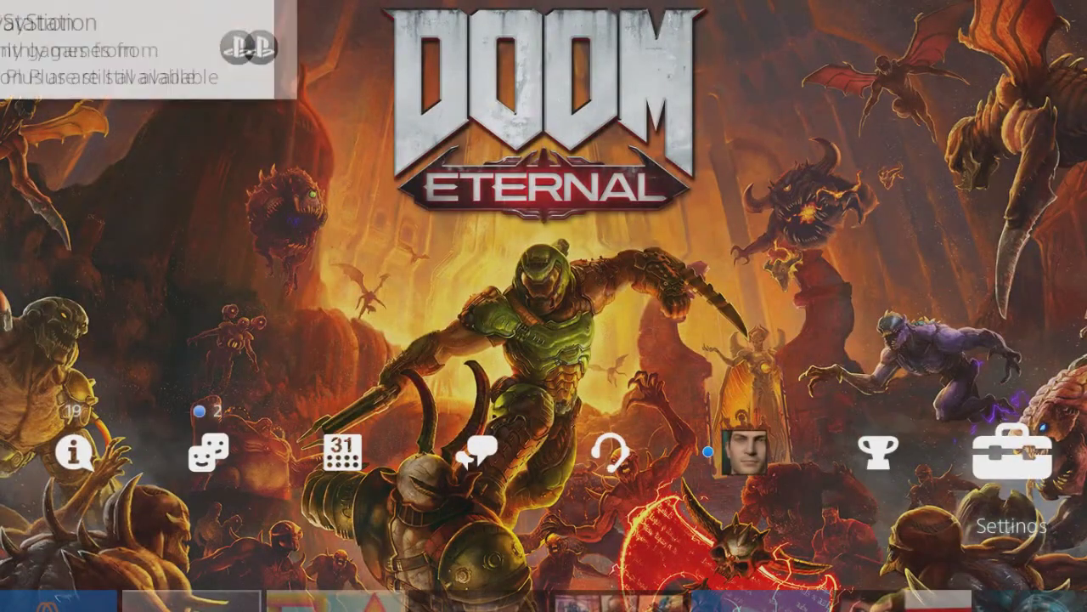
key(Return)
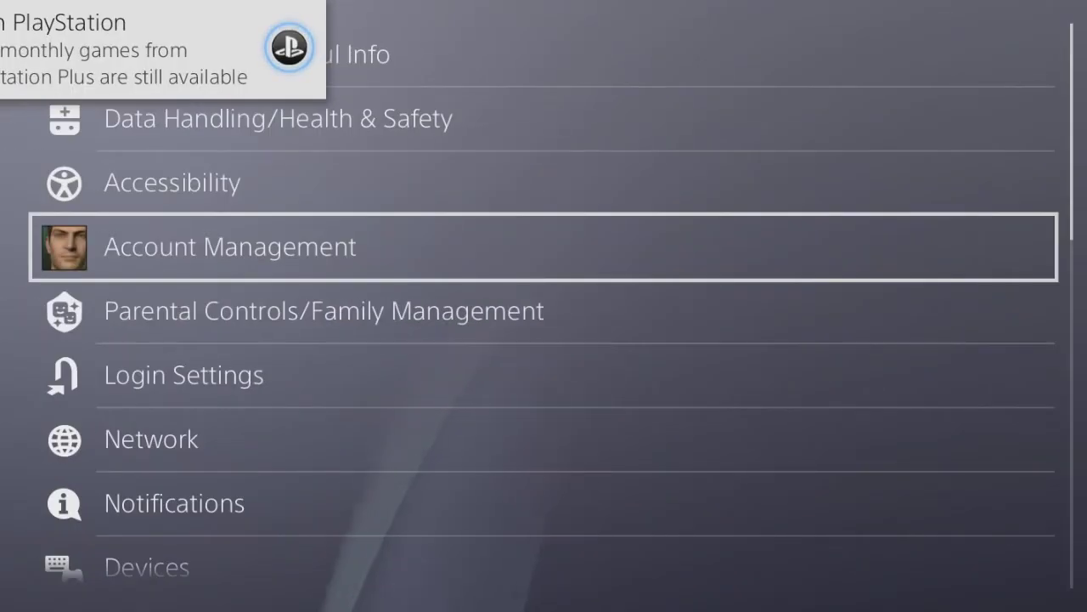
Step: Re-run System Software Update to confirm 9.60 is the latest version installed
key(Down)
key(Down)
key(Down)
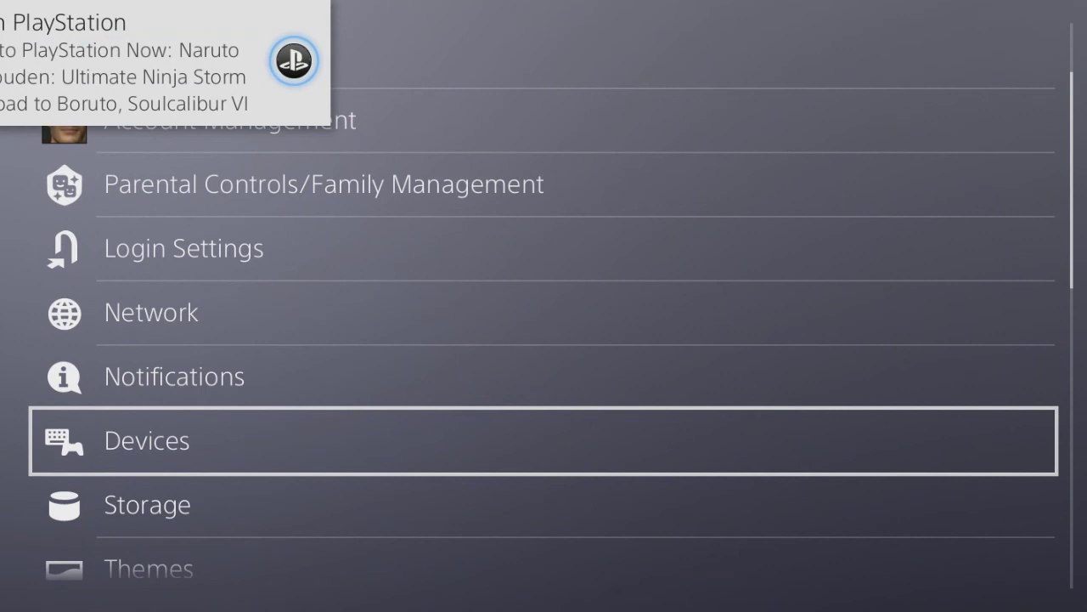
key(Down)
key(Down)
key(Down)
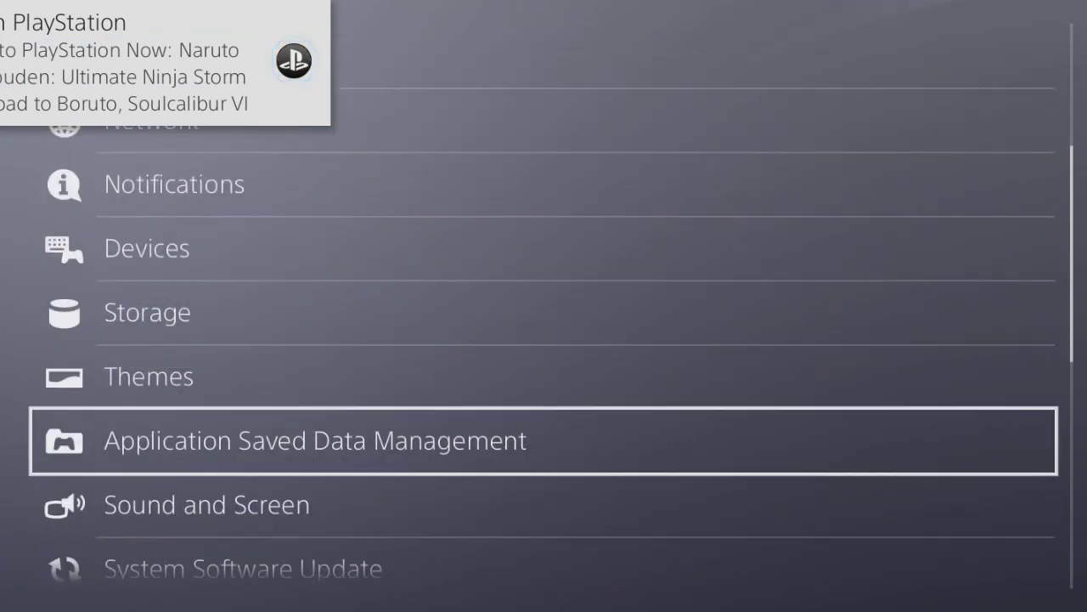
key(Down)
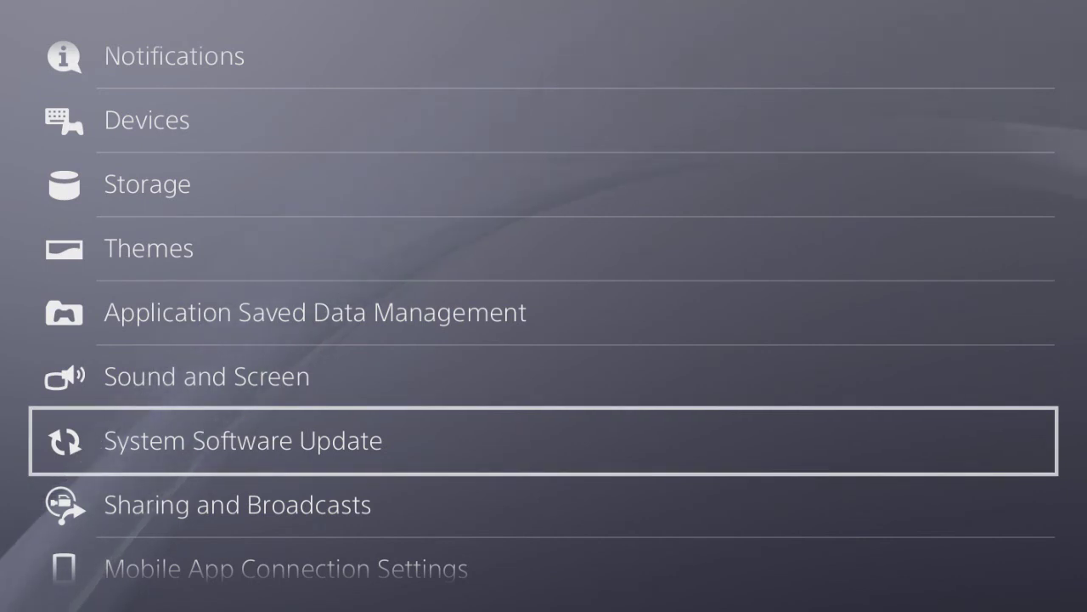
key(Return)
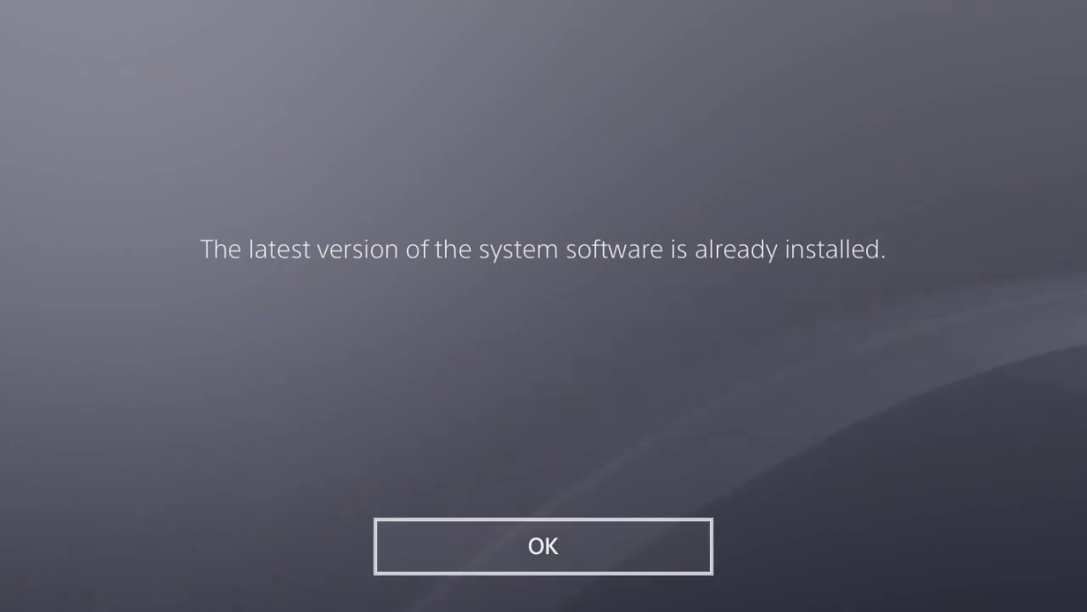
key(Return)
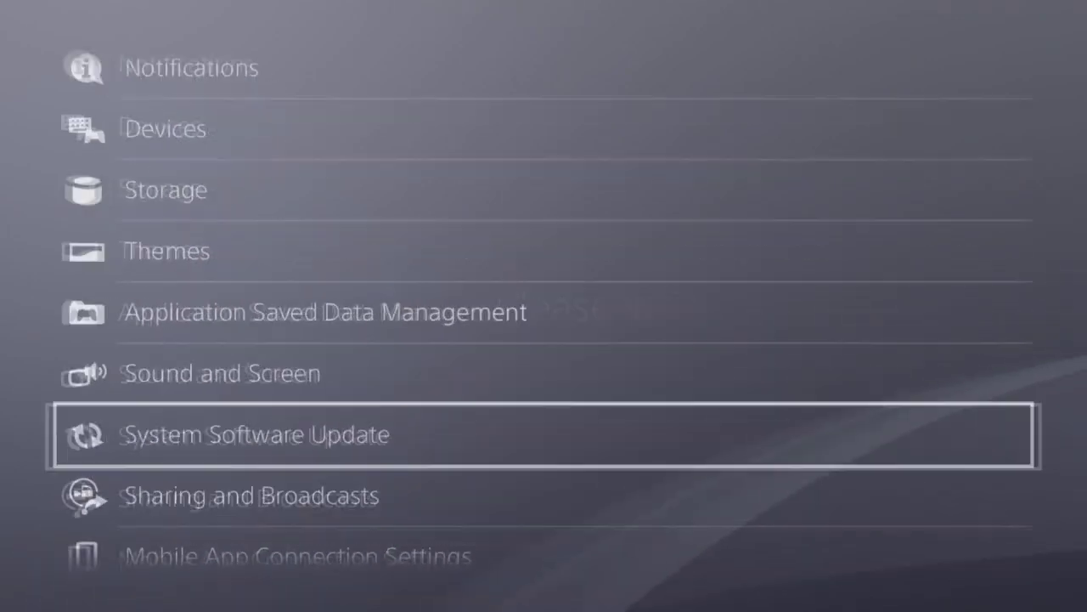